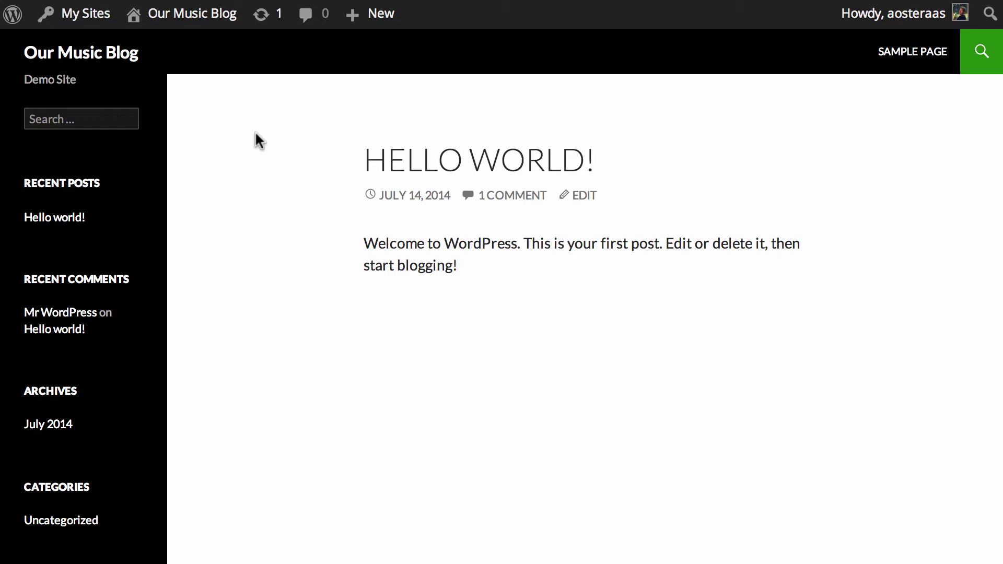
- Go from My Sites to the Network Admin dashboard and open the Add New Site form
{"action": "mouse_move", "coordinate": [69, 16]}
{"action": "mouse_move", "coordinate": [67, 48]}
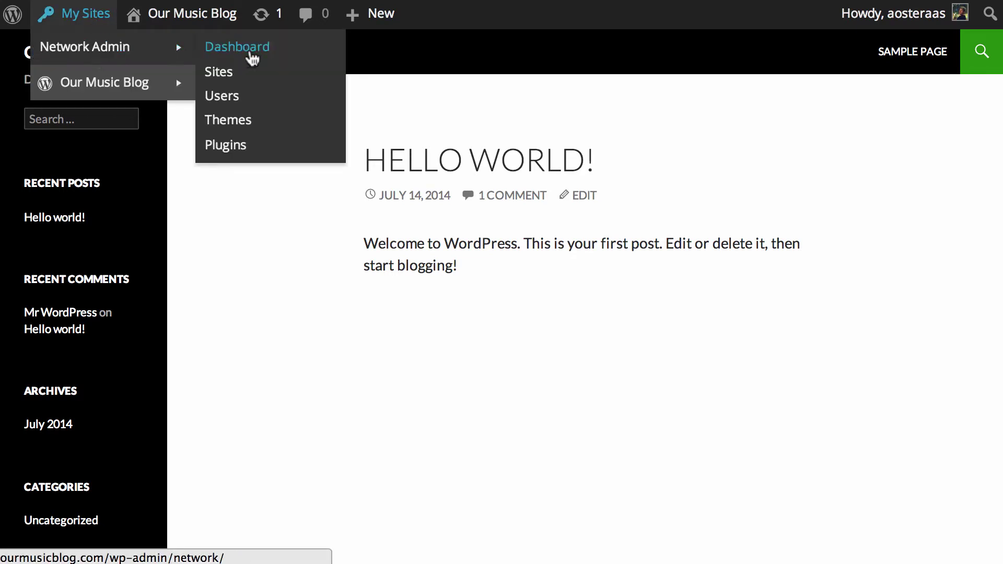
{"action": "left_click", "coordinate": [252, 58]}
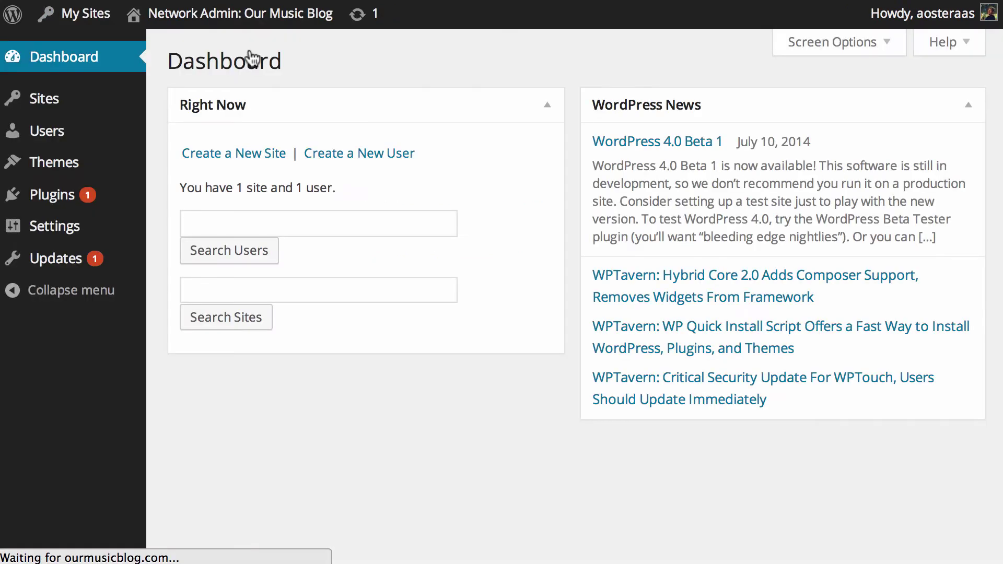
{"action": "mouse_move", "coordinate": [78, 131]}
{"action": "left_click", "coordinate": [204, 163]}
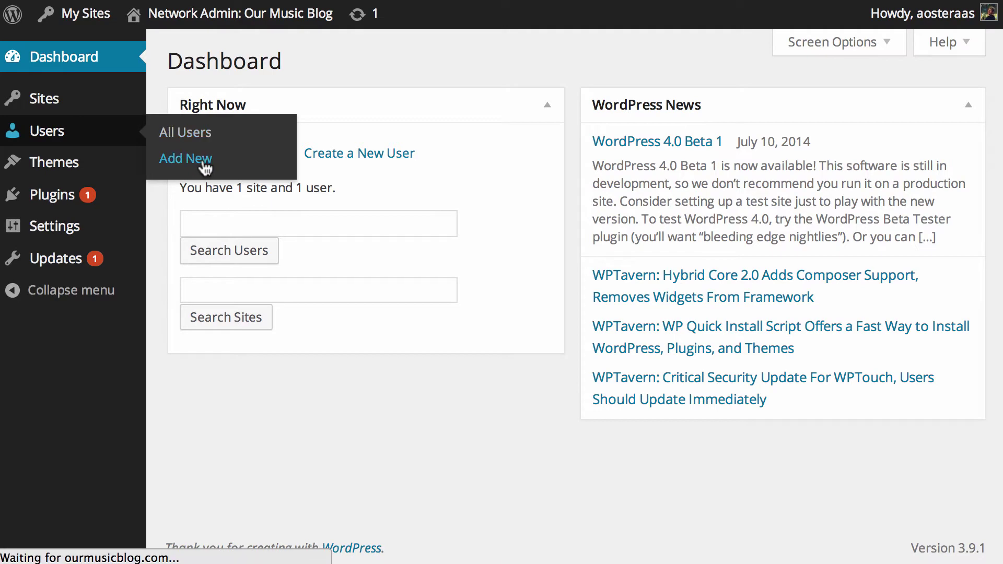
{"action": "left_click", "coordinate": [170, 127]}
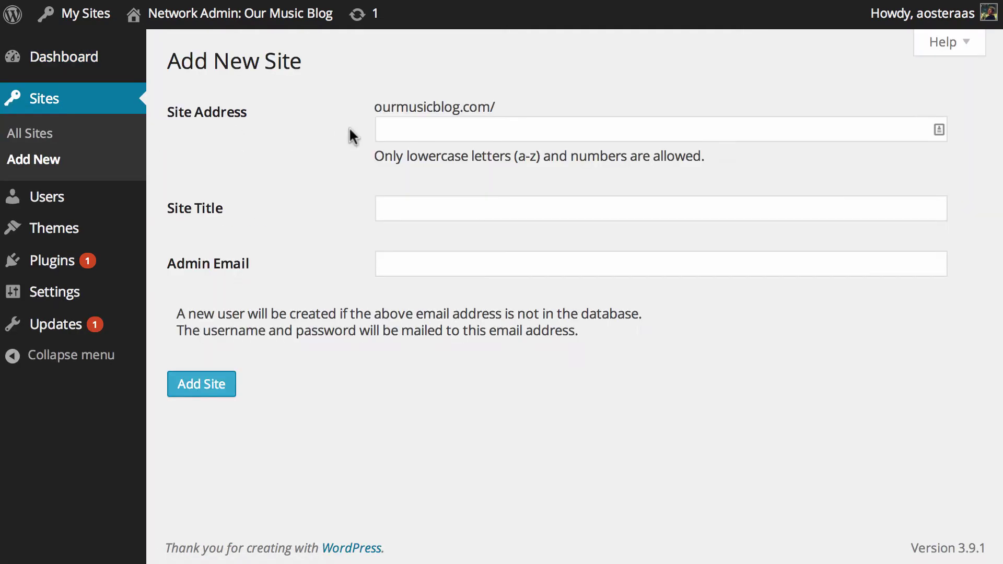
- Create site address 'chinese' titled 'WordPress in Chinese 中文', entering the admin's email address
{"action": "left_click", "coordinate": [398, 130]}
{"action": "type", "text": "chinese"}
{"action": "key", "text": "Tab"}
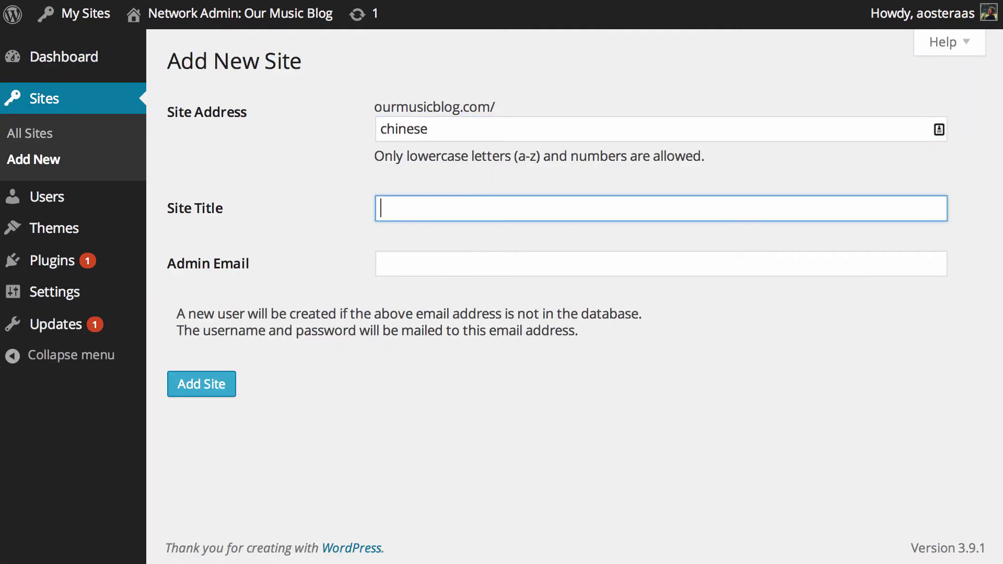
{"action": "type", "text": "WordPress in Chinese"}
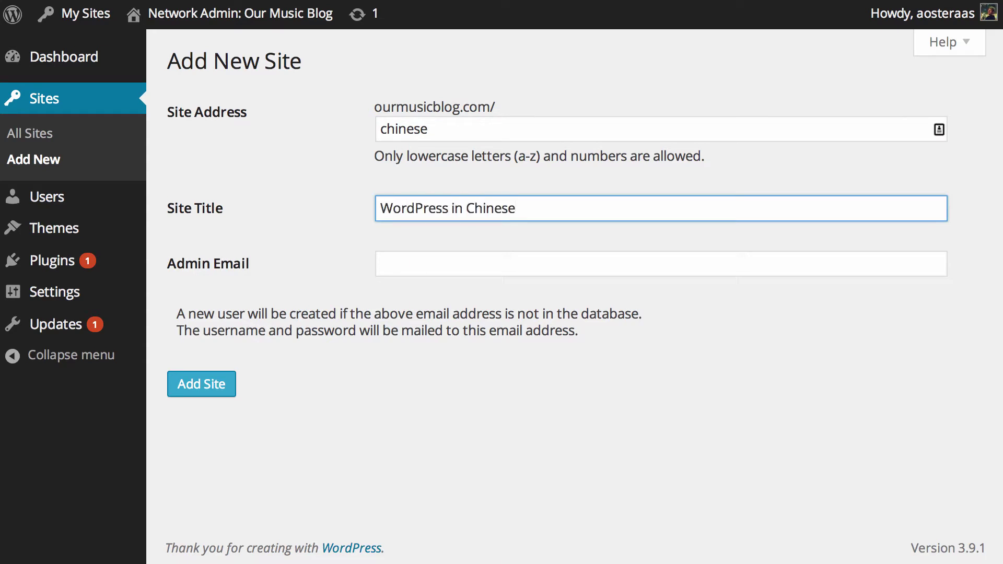
{"action": "type", "text": " zhong"}
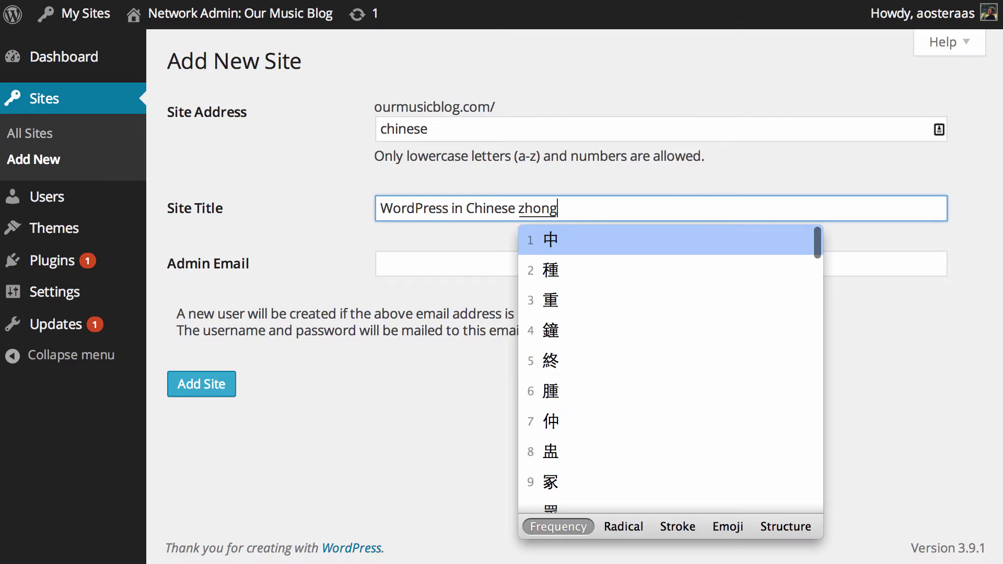
{"action": "type", "text": "wen"}
{"action": "key", "text": "space"}
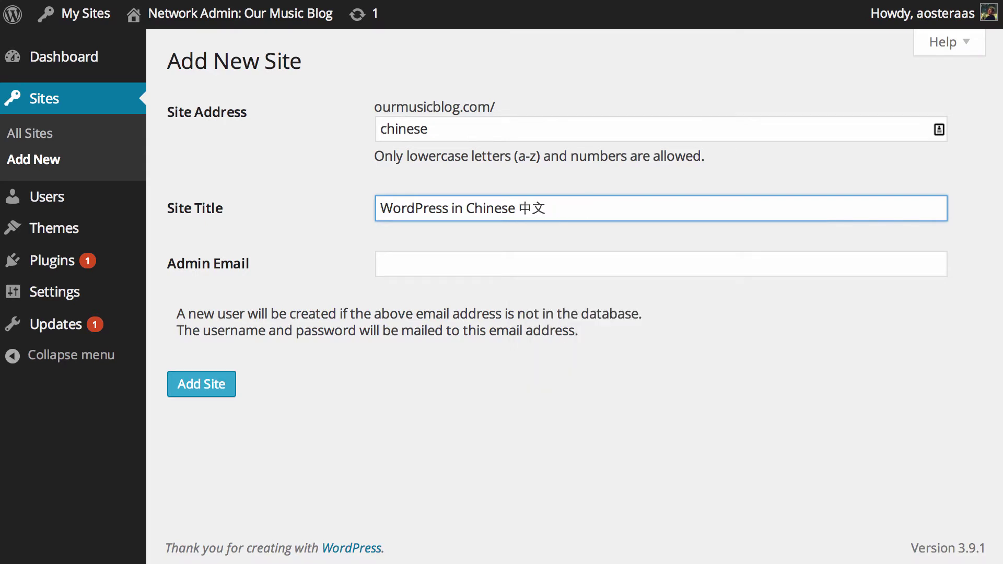
{"action": "left_click", "coordinate": [386, 263]}
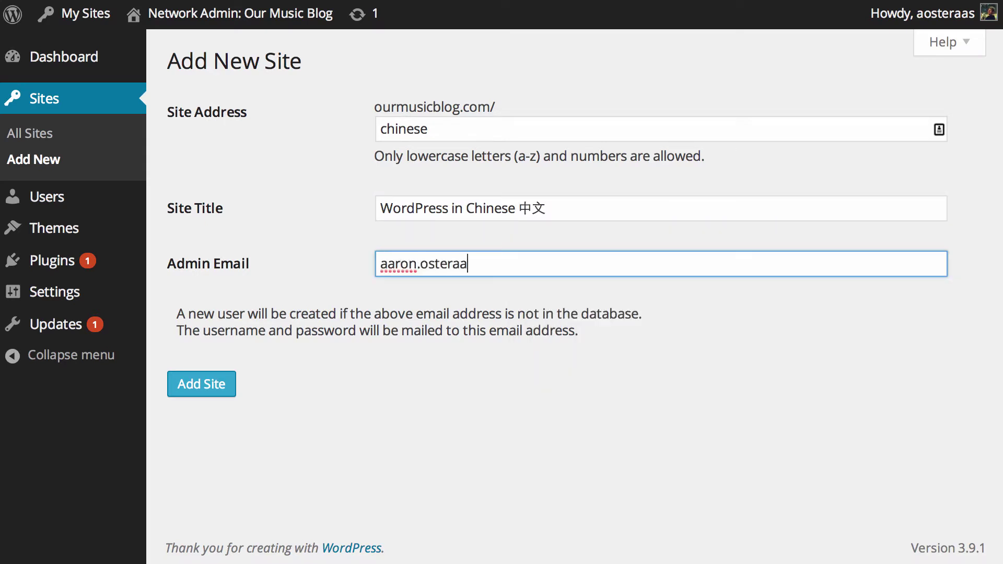
{"action": "left_click", "coordinate": [304, 201]}
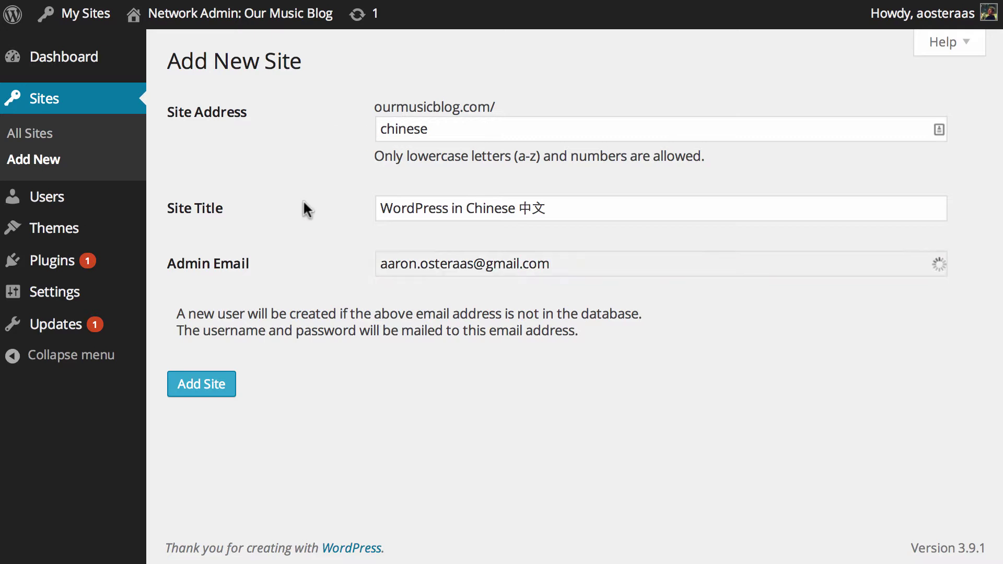
{"action": "left_click", "coordinate": [205, 396]}
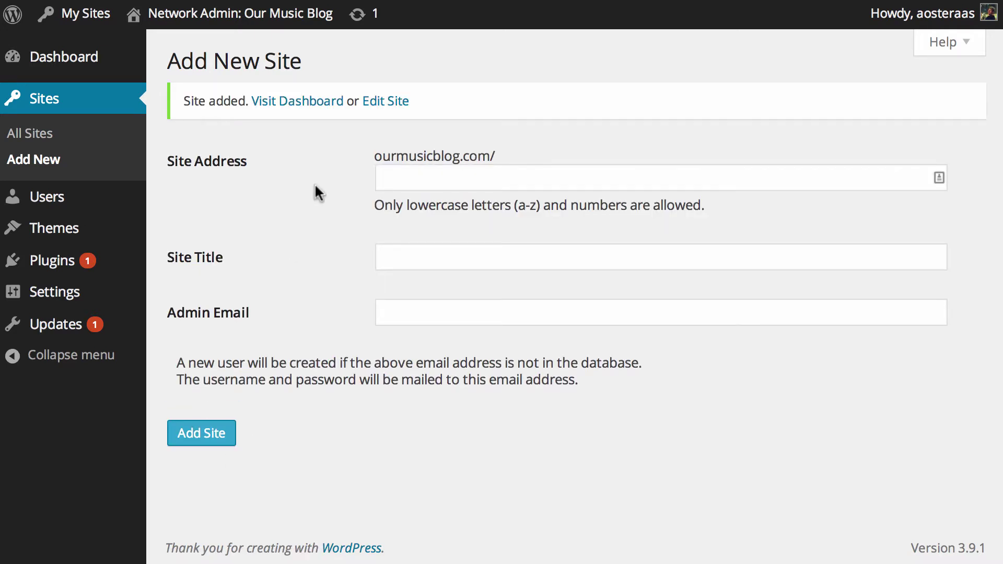
- Go to the newly added Chinese site's dashboard from the Site added notice
{"action": "left_click", "coordinate": [291, 104]}
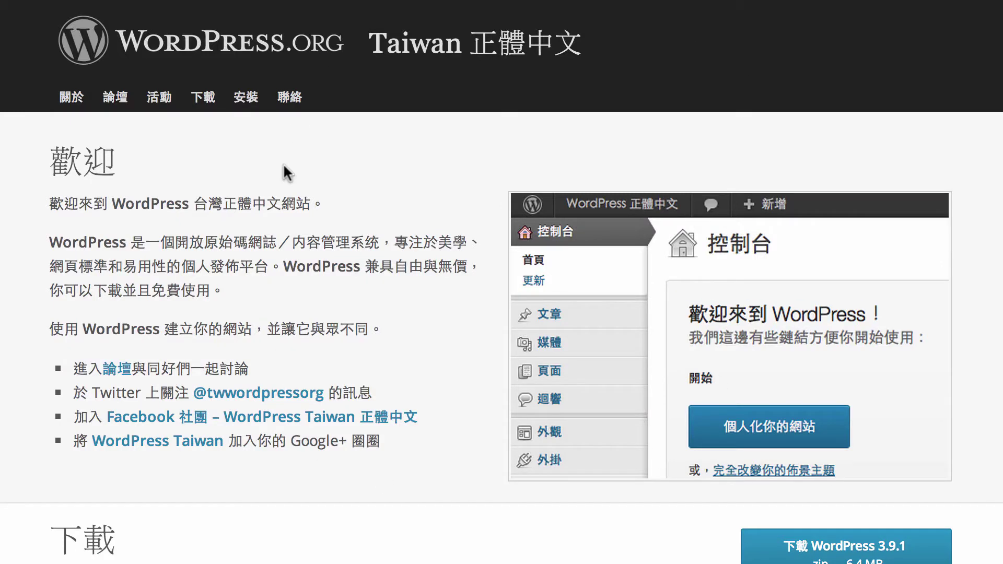
- Scroll to the 下載 section and download the WordPress 3.9.1 .zip package
{"action": "scroll", "coordinate": [284, 165], "scroll_direction": "down", "scroll_amount": 5}
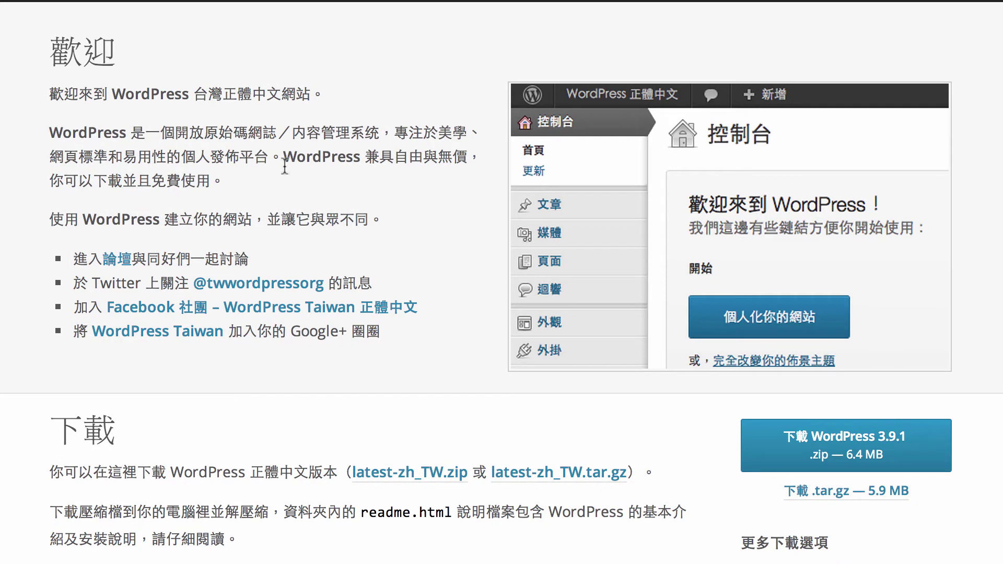
{"action": "left_click", "coordinate": [791, 444]}
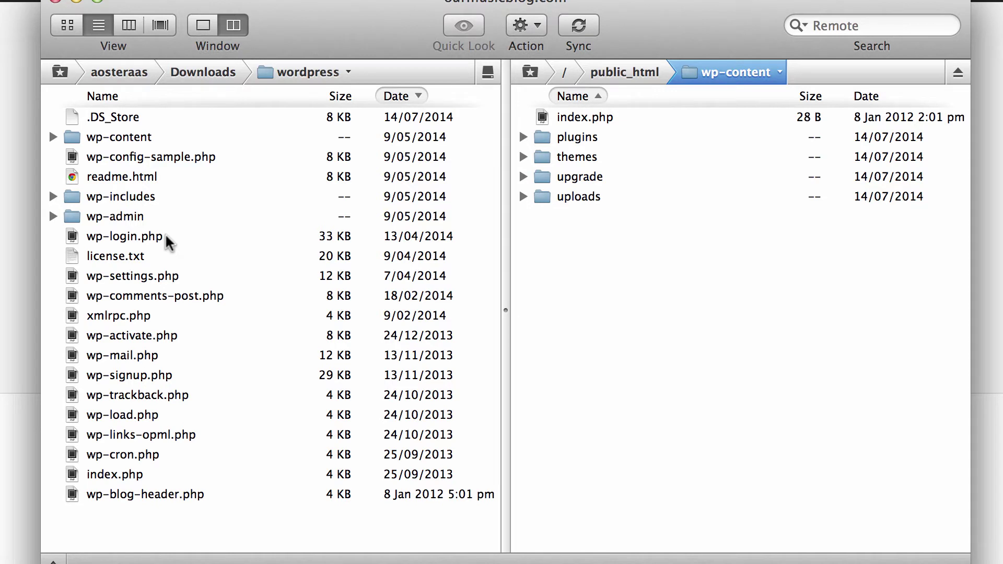
- Inspect the zh_TW files in local wp-content/languages, then open the server's public_html/wp-content
{"action": "double_click", "coordinate": [144, 138]}
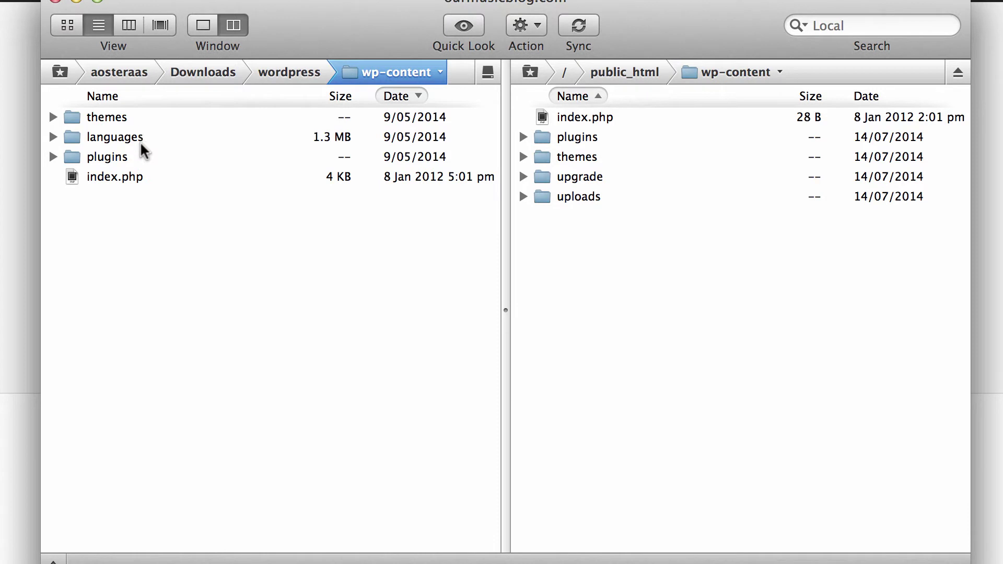
{"action": "left_click", "coordinate": [118, 138]}
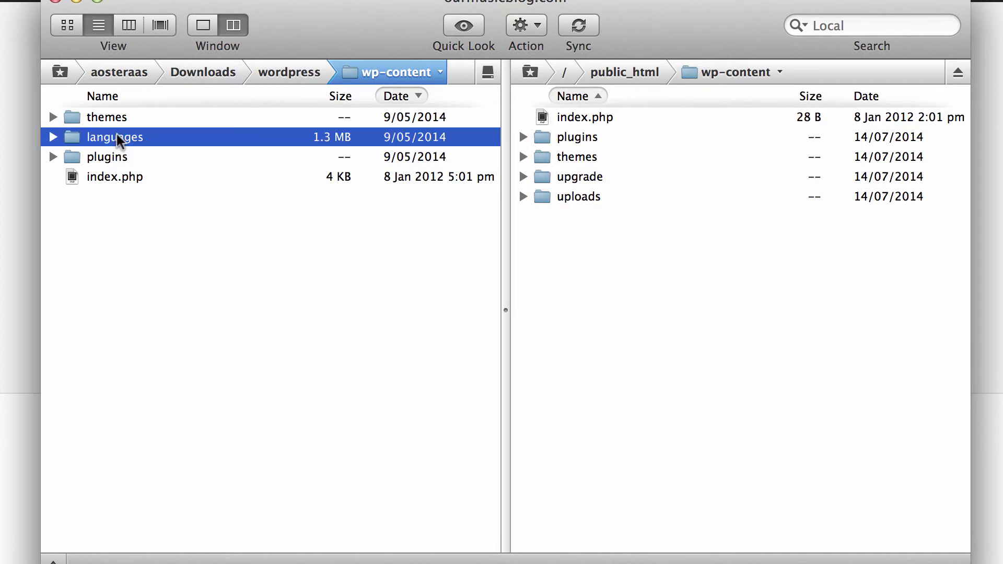
{"action": "key", "text": "Right"}
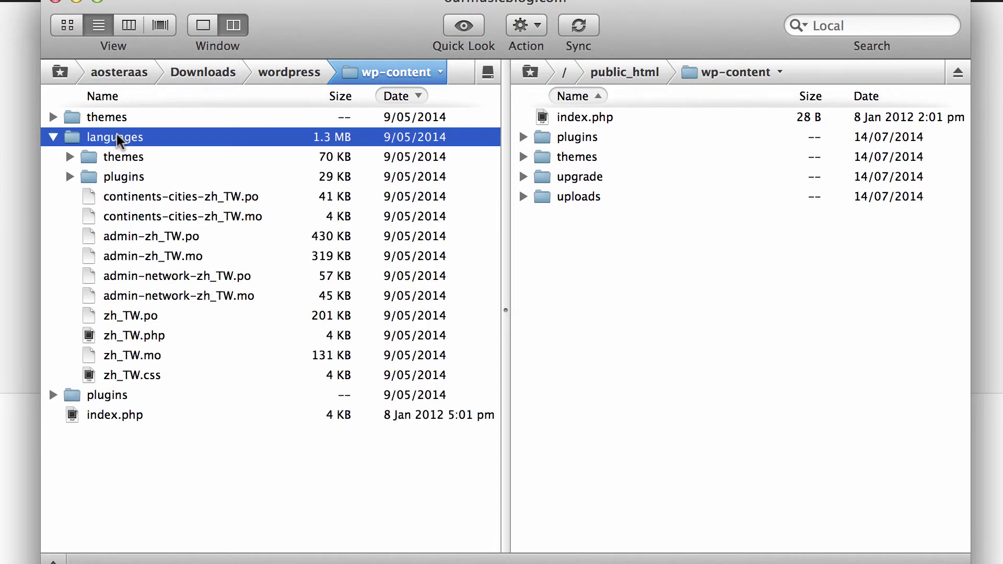
{"action": "key", "text": "Down"}
{"action": "key", "text": "Down"}
{"action": "key", "text": "Down"}
{"action": "key", "text": "Down"}
{"action": "key", "text": "Down"}
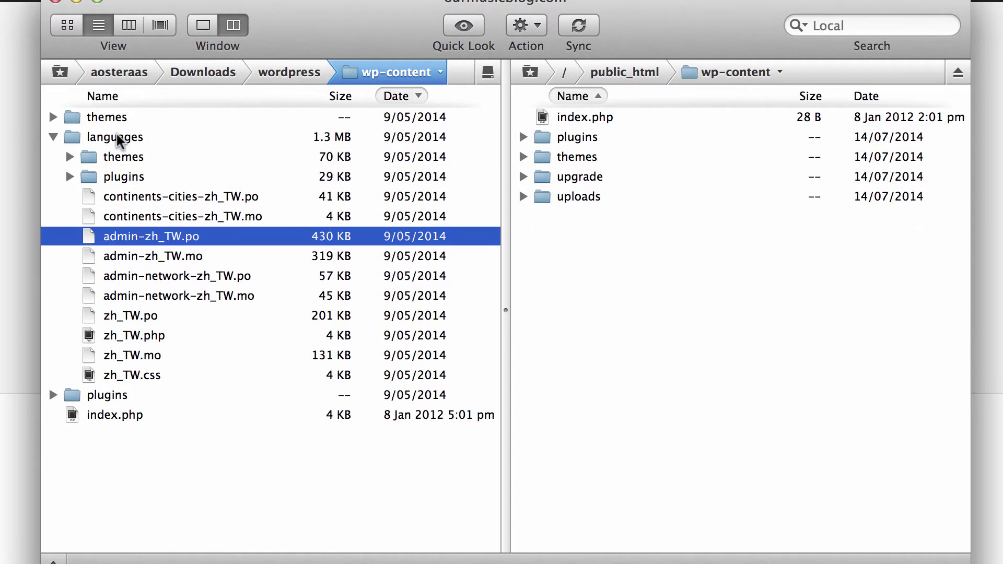
{"action": "key", "text": "Up"}
{"action": "key", "text": "Up"}
{"action": "key", "text": "Up"}
{"action": "key", "text": "Up"}
{"action": "key", "text": "Up"}
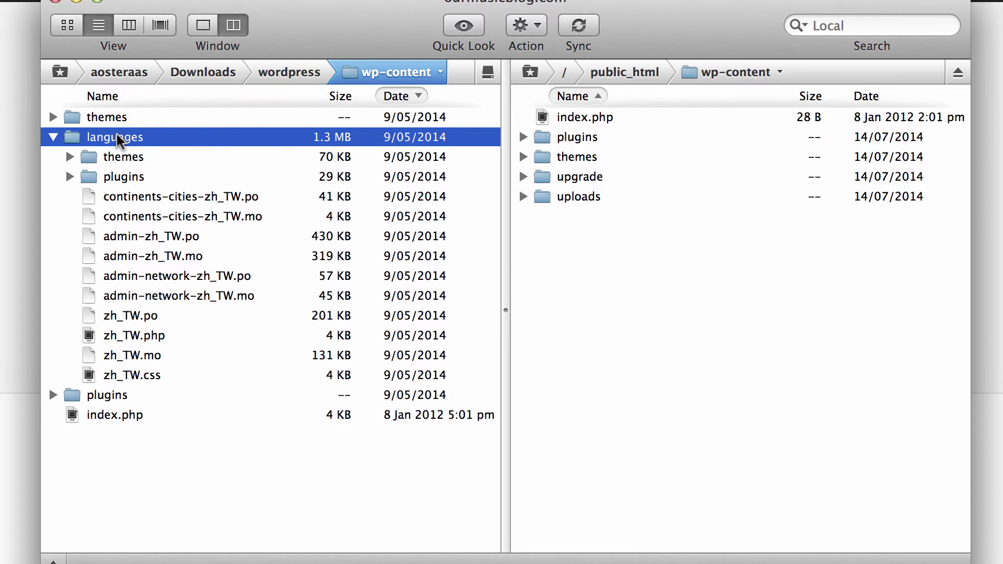
{"action": "key", "text": "Left"}
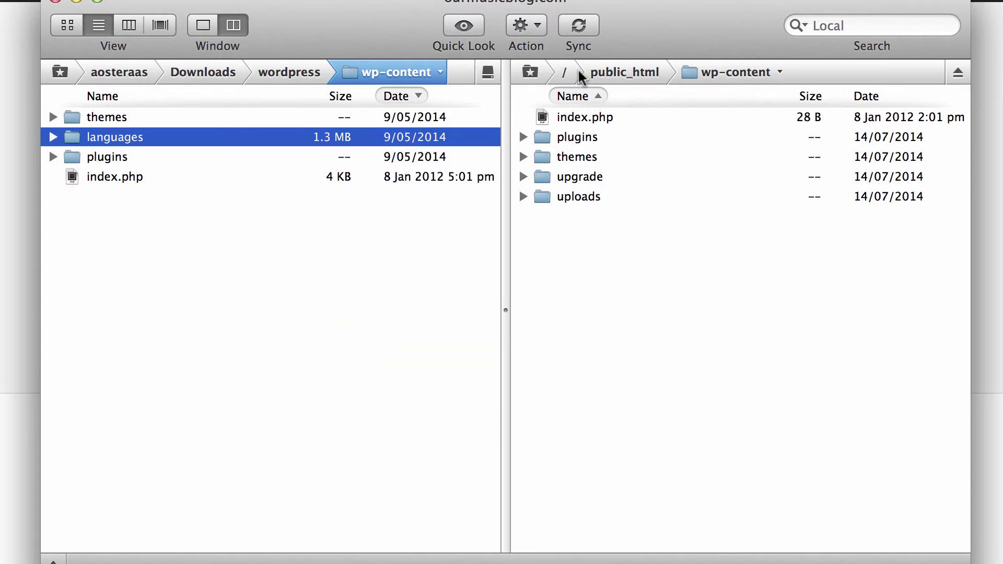
{"action": "left_click", "coordinate": [660, 73]}
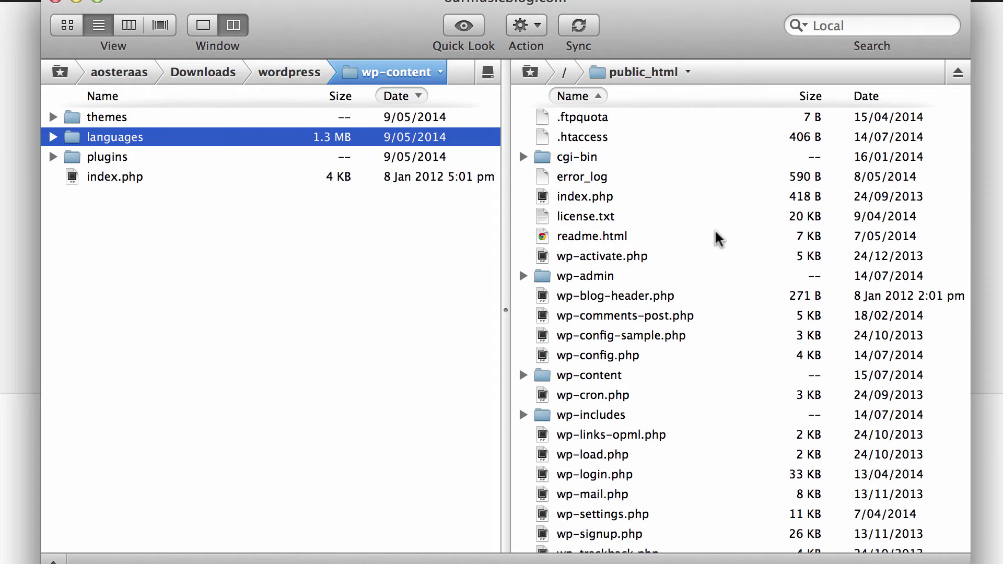
{"action": "double_click", "coordinate": [623, 376]}
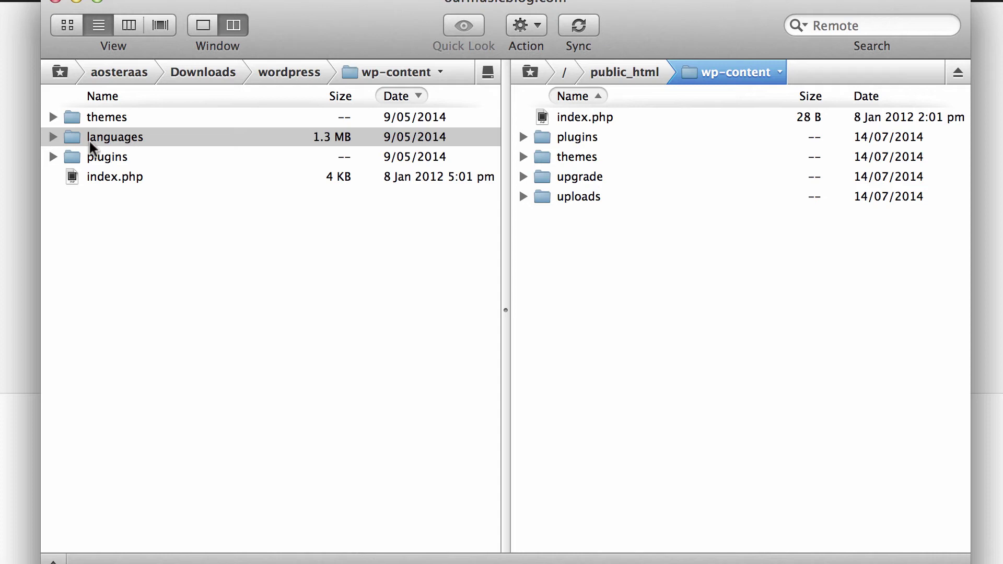
- Drag the local languages folder into the server's public_html/wp-content folder
{"action": "left_click_drag", "start_coordinate": [90, 140], "coordinate": [648, 343]}
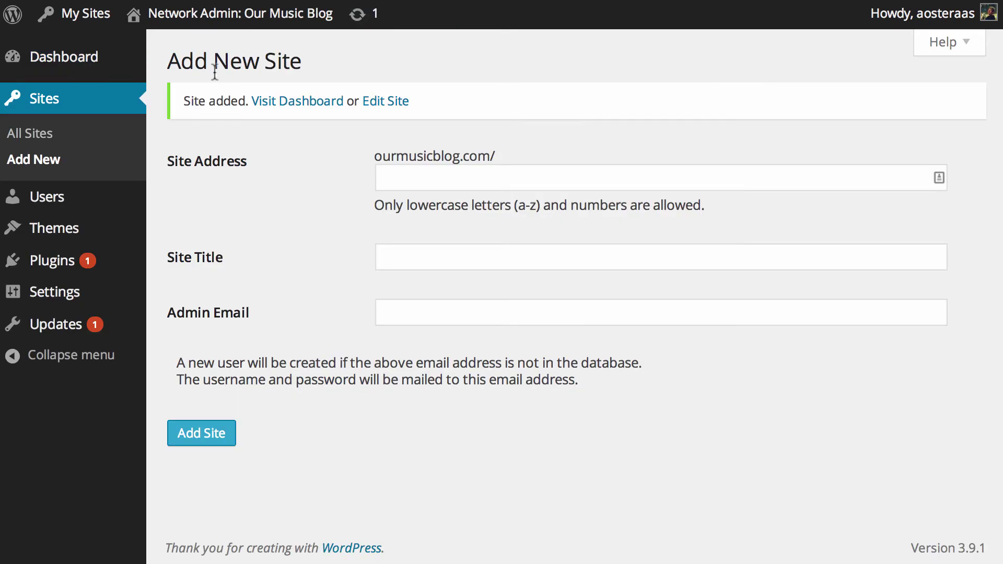
- Open the /chinese/ site's Edit page from All Sites and view its Settings tab
{"action": "left_click", "coordinate": [59, 134]}
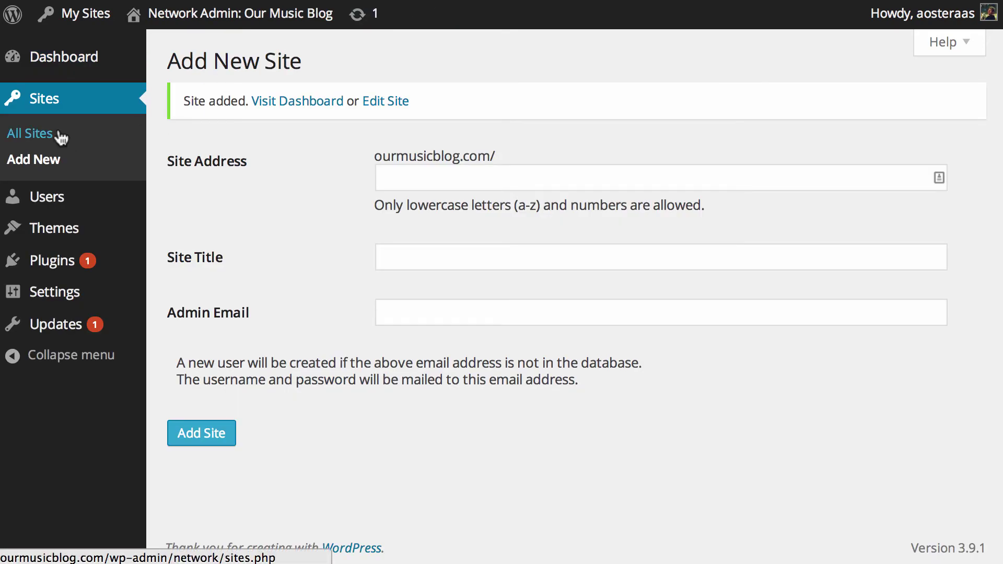
{"action": "mouse_move", "coordinate": [296, 277]}
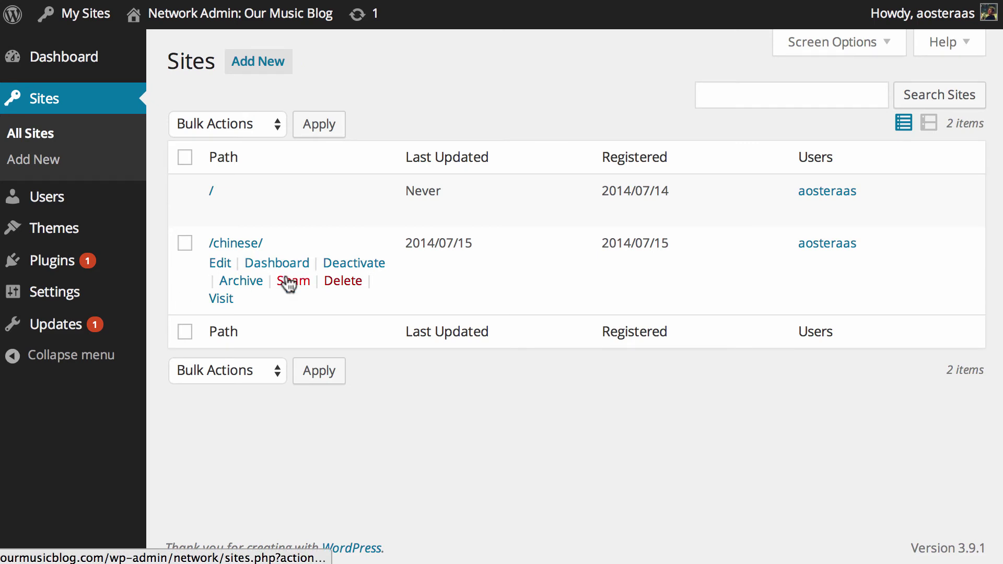
{"action": "left_click", "coordinate": [216, 264]}
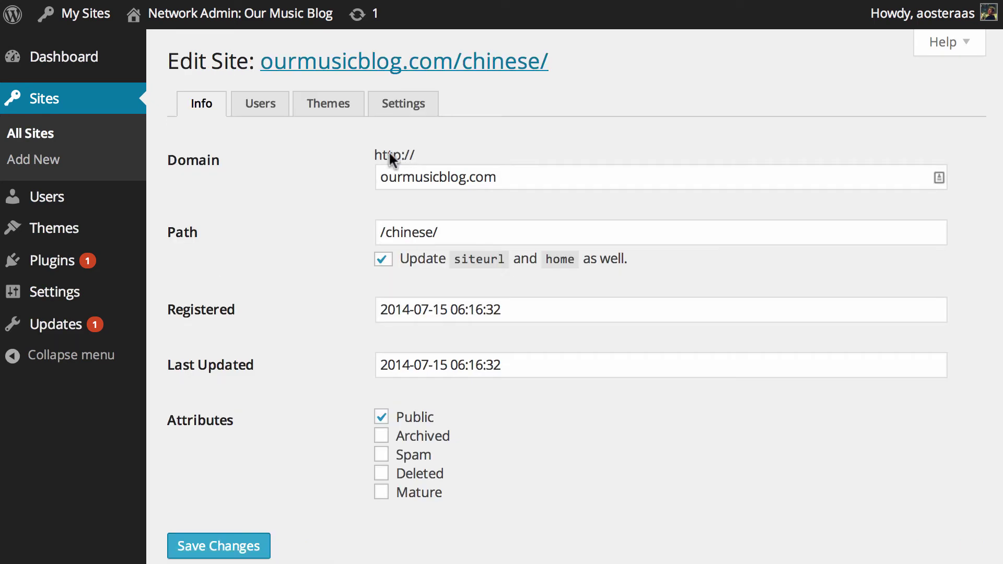
{"action": "left_click", "coordinate": [396, 106]}
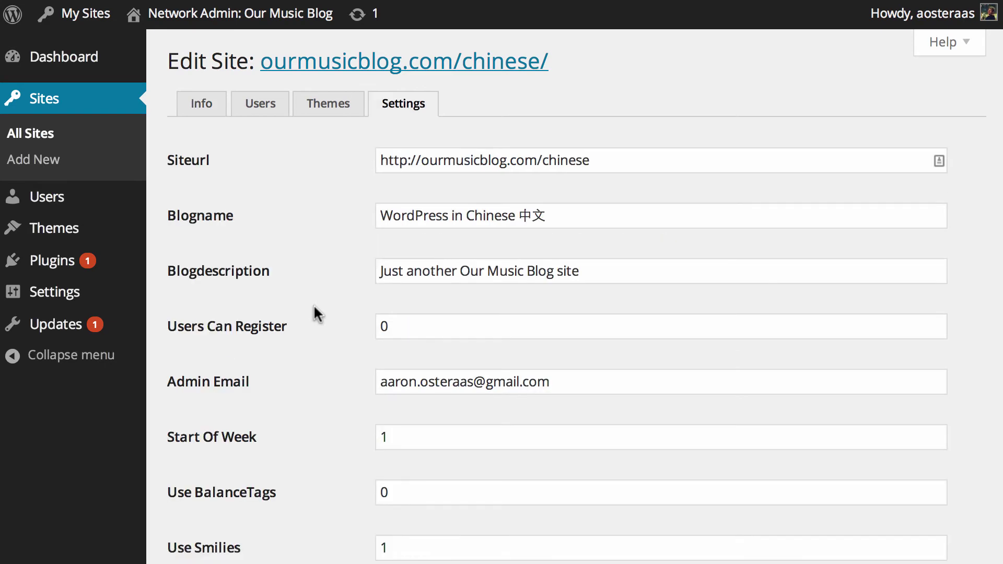
- Search the page for 'wplang' and select the empty WPLANG field
{"action": "key", "text": "super+f"}
{"action": "type", "text": "wplang"}
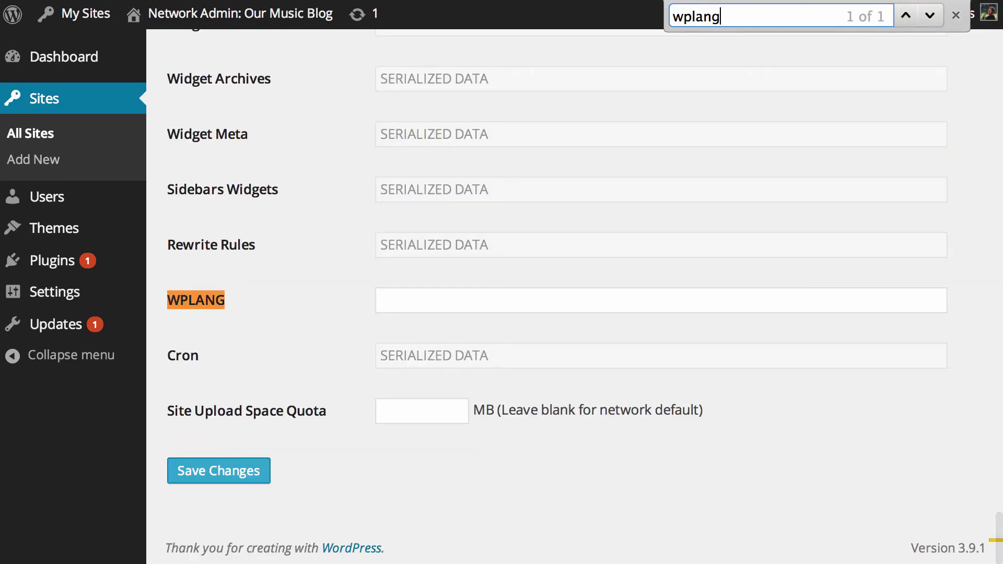
{"action": "key", "text": "Escape"}
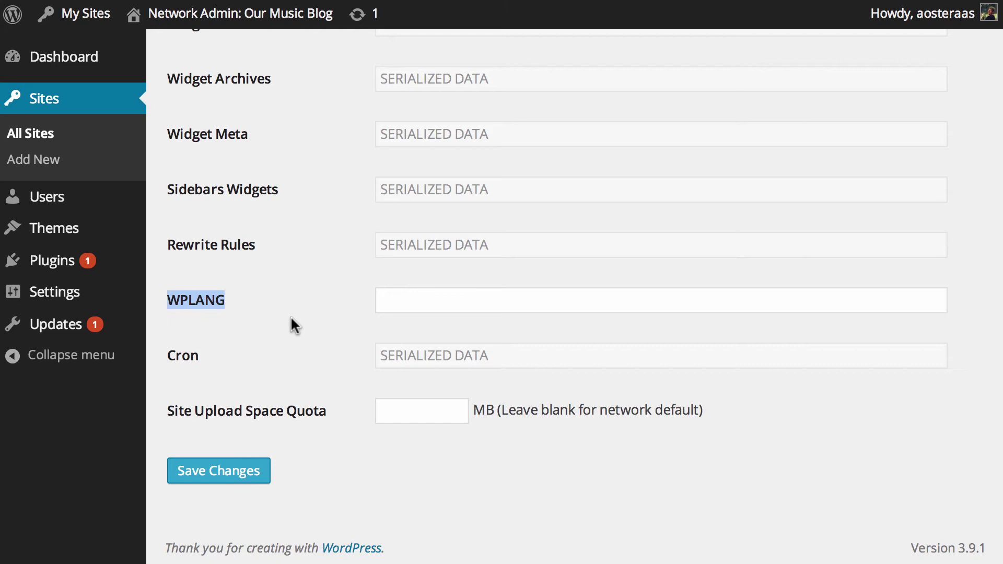
{"action": "left_click", "coordinate": [291, 327]}
{"action": "double_click", "coordinate": [186, 306]}
{"action": "left_click", "coordinate": [419, 308]}
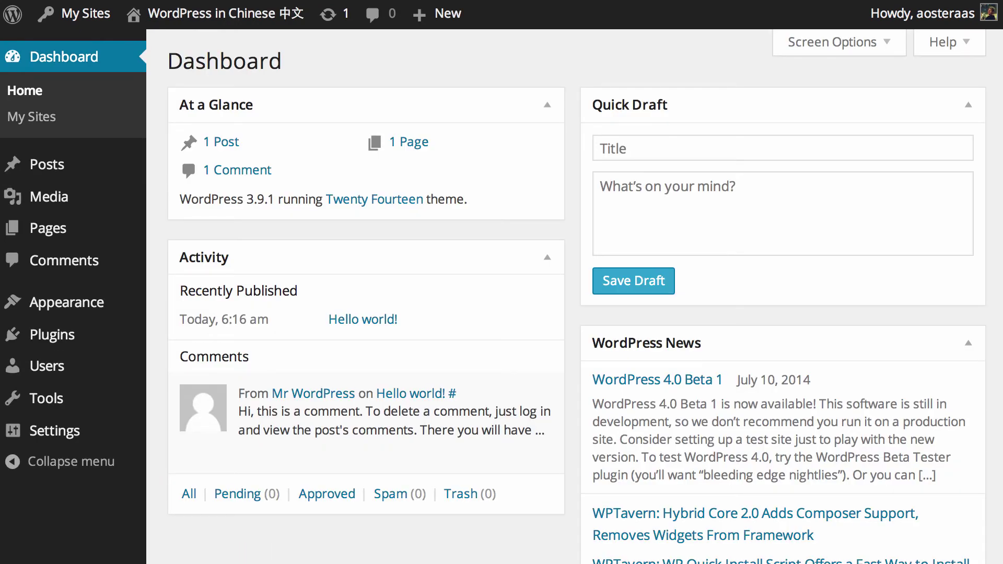
- Load /chinese/wp-admin/options.php, search for the WPLANG option, and select its field
{"action": "key", "text": "super+l"}
{"action": "key", "text": "Right"}
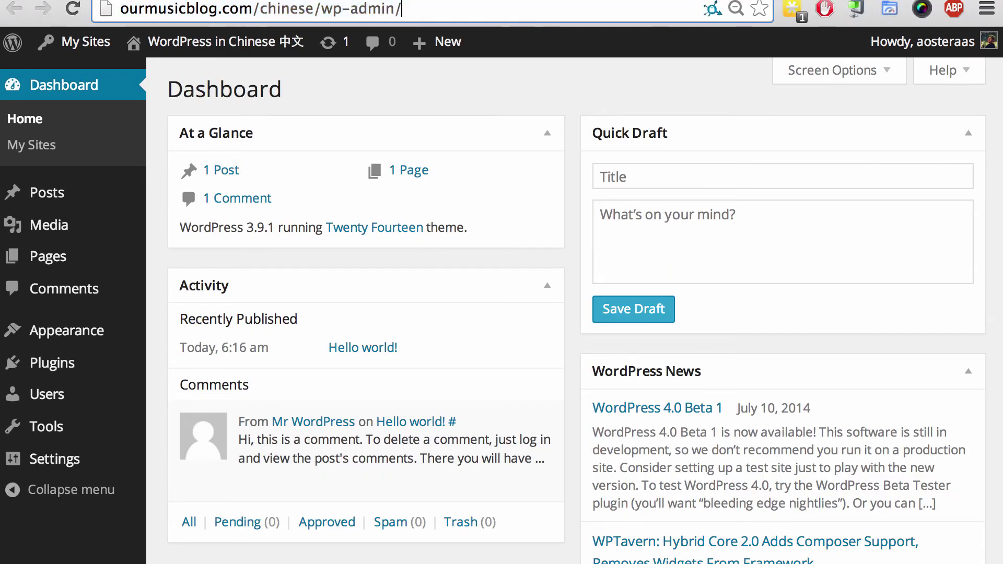
{"action": "type", "text": "options.php"}
{"action": "key", "text": "Return"}
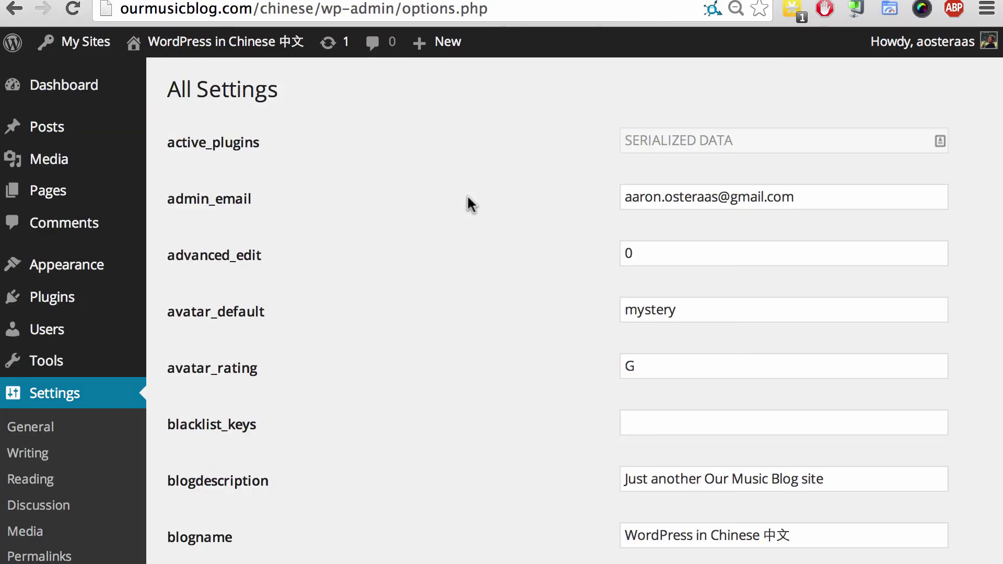
{"action": "scroll", "coordinate": [466, 194], "scroll_direction": "down", "scroll_amount": 10}
{"action": "key", "text": "super+f"}
{"action": "type", "text": "wpfla"}
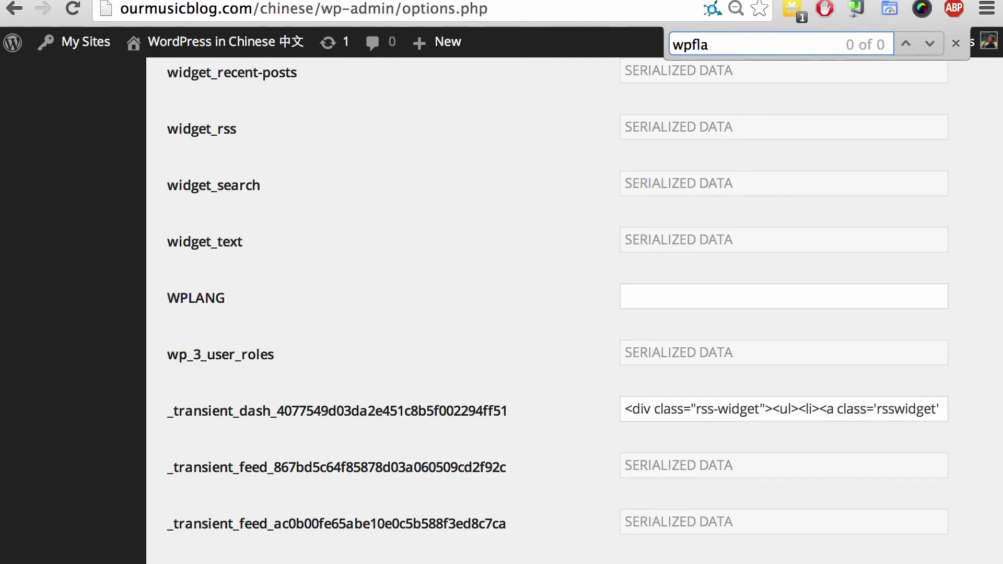
{"action": "key", "text": "Escape"}
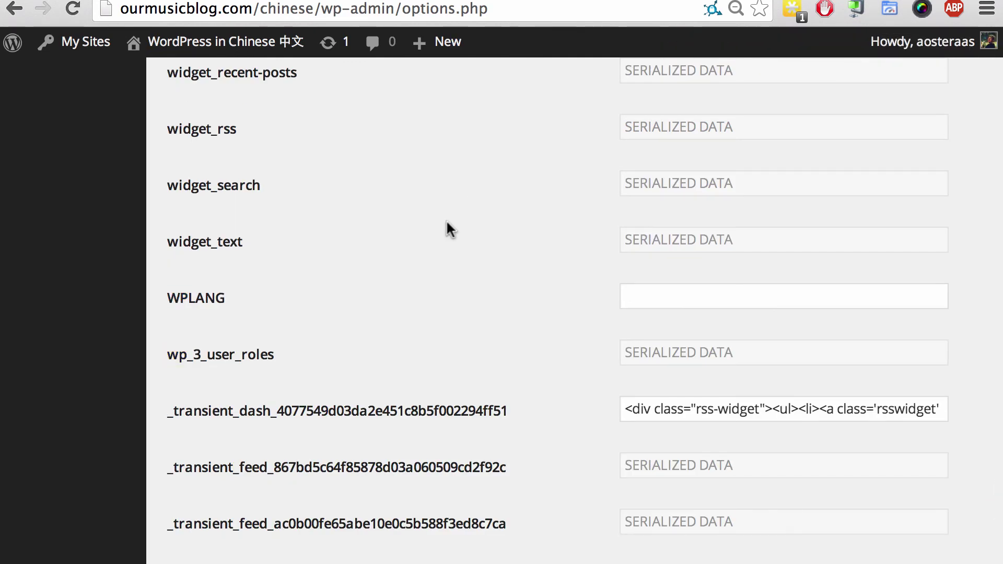
{"action": "left_click", "coordinate": [706, 303]}
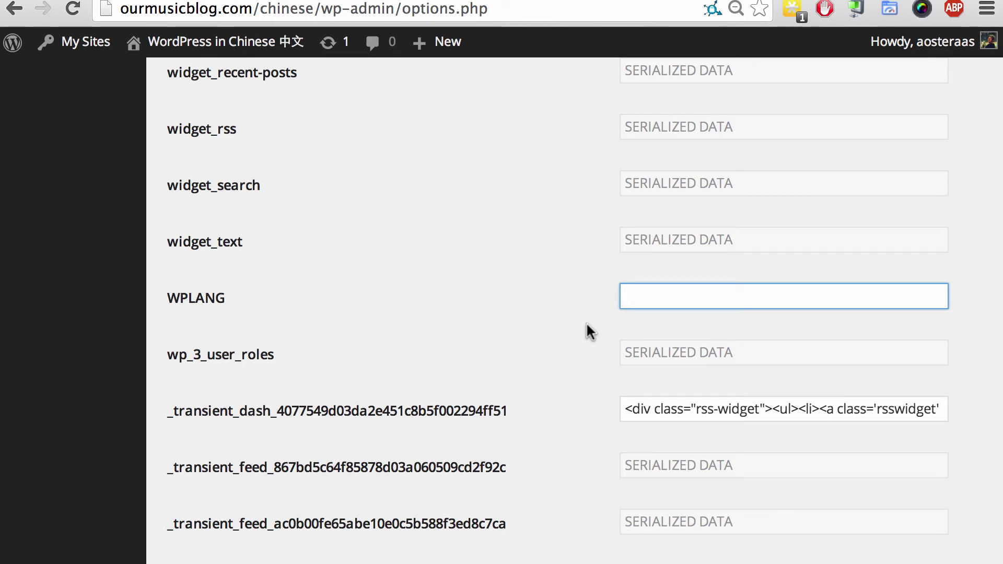
- Replace the WPLANG value es_ES with zh_TW and save the changes
{"action": "type", "text": "es_ES"}
{"action": "key", "text": "super+a"}
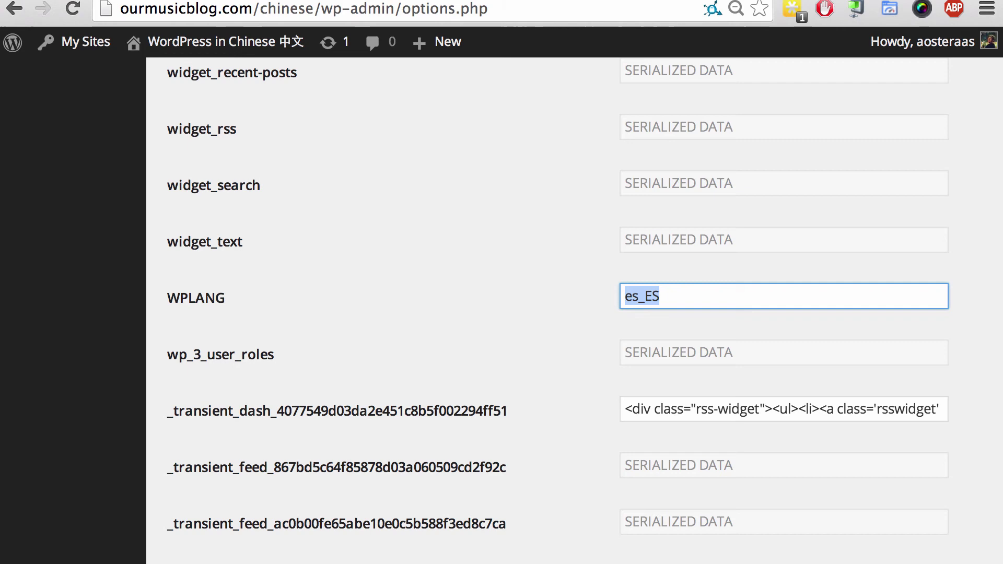
{"action": "type", "text": "zh"}
{"action": "key", "text": "Down"}
{"action": "key", "text": "Return"}
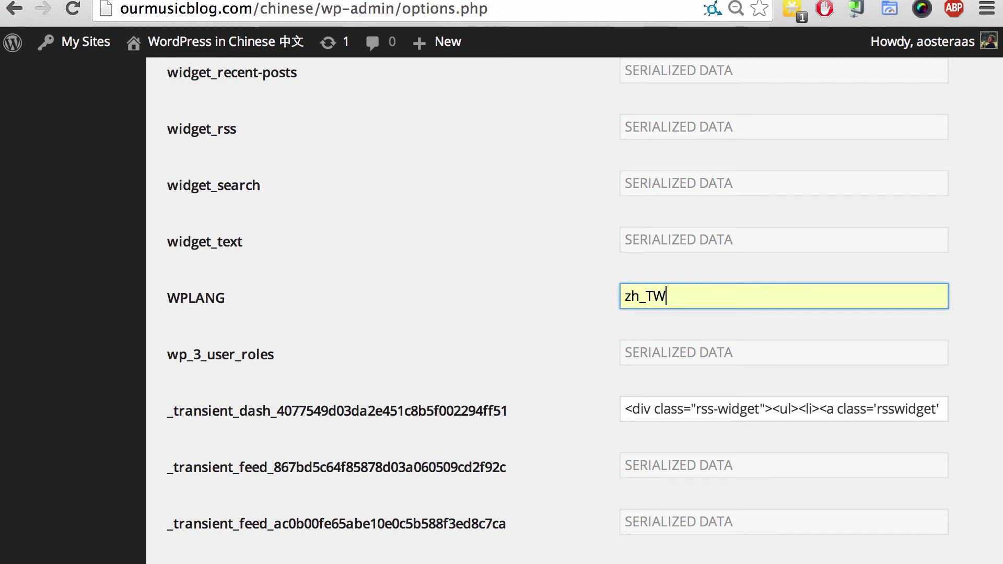
{"action": "scroll", "coordinate": [419, 237], "scroll_direction": "down", "scroll_amount": 20}
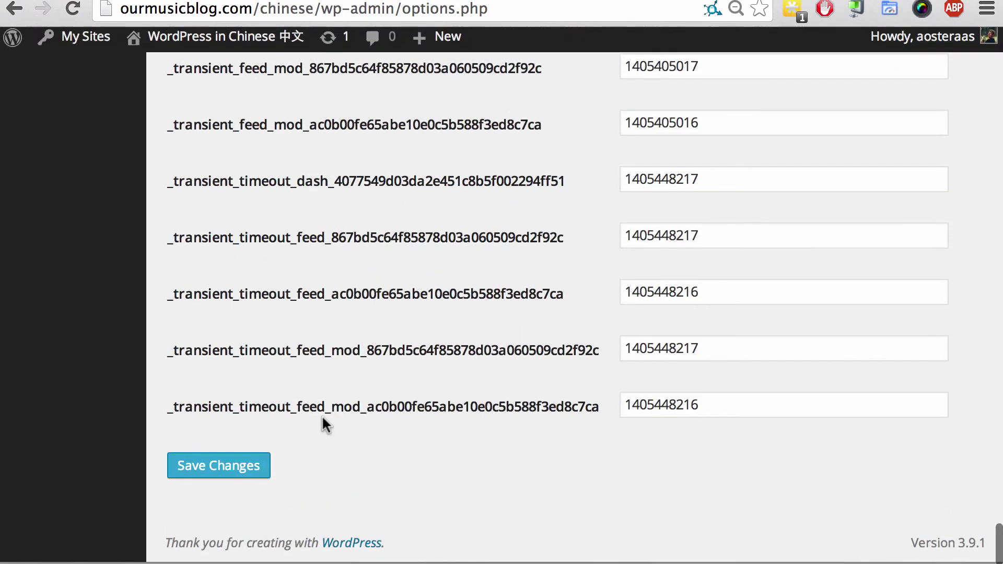
{"action": "left_click", "coordinate": [222, 480]}
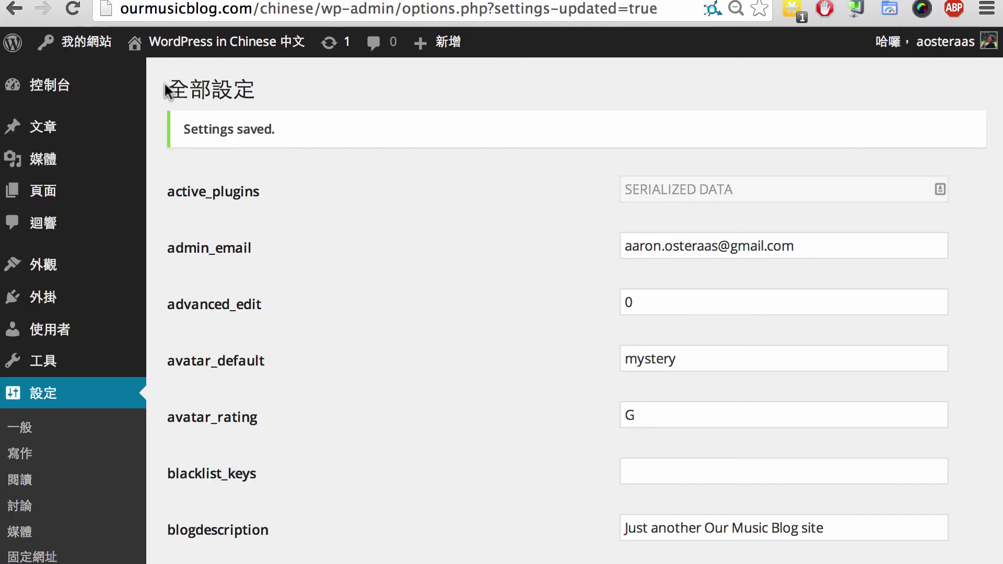
- Visit the Chinese site's front page from the admin bar site menu
{"action": "mouse_move", "coordinate": [157, 42]}
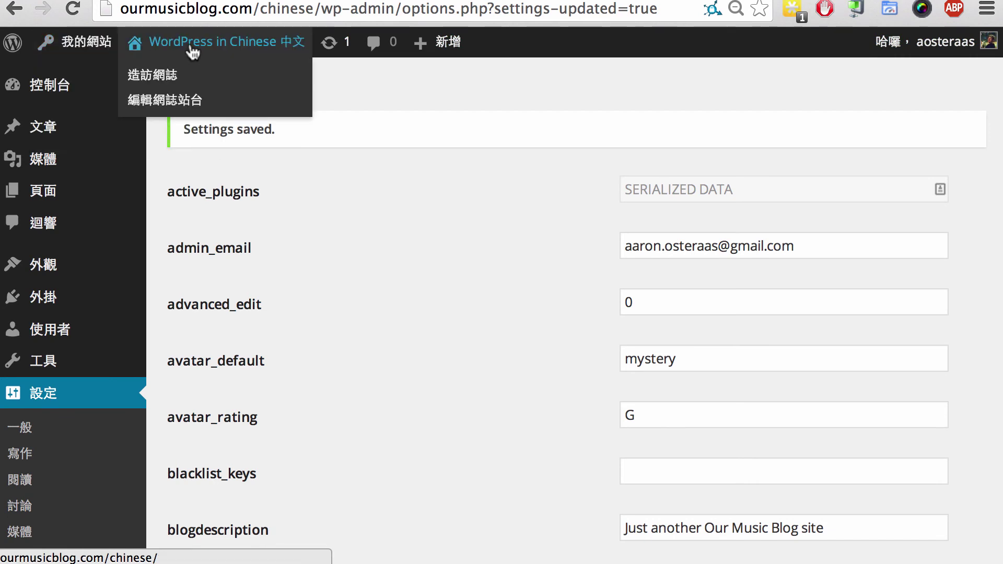
{"action": "left_click", "coordinate": [172, 79]}
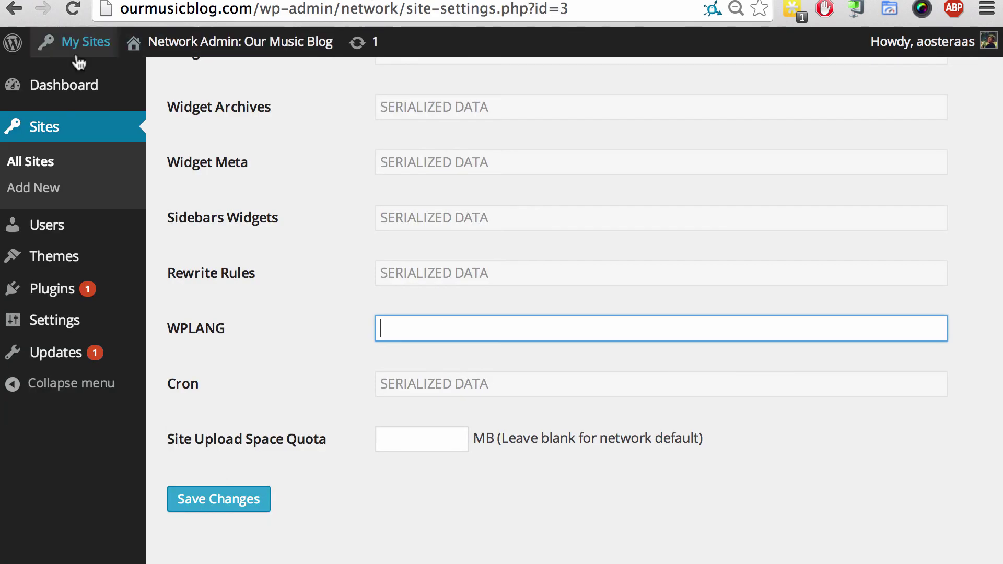
- Open the Our Music Blog dashboard from the My Sites menu
{"action": "mouse_move", "coordinate": [68, 59]}
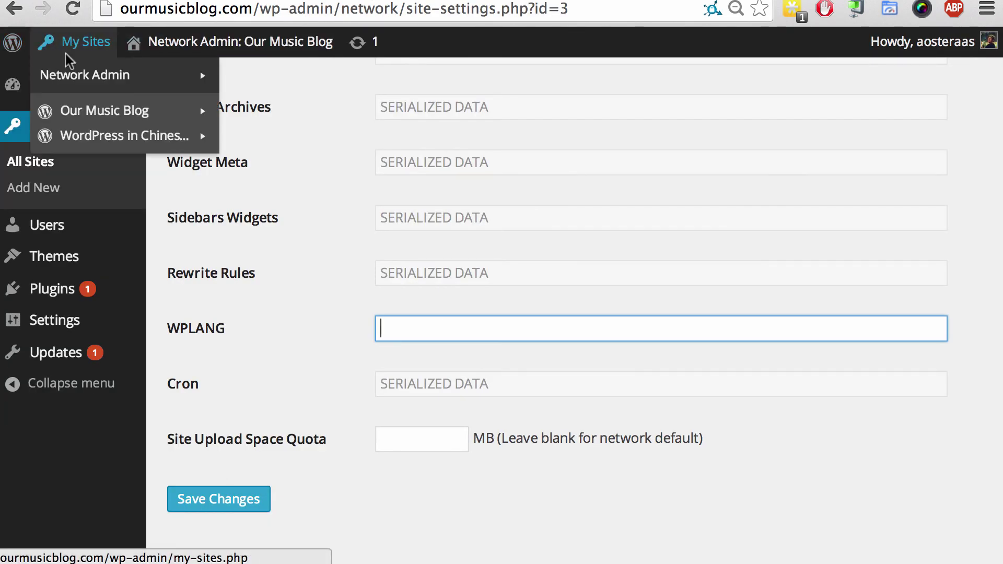
{"action": "mouse_move", "coordinate": [58, 111]}
{"action": "left_click", "coordinate": [240, 110]}
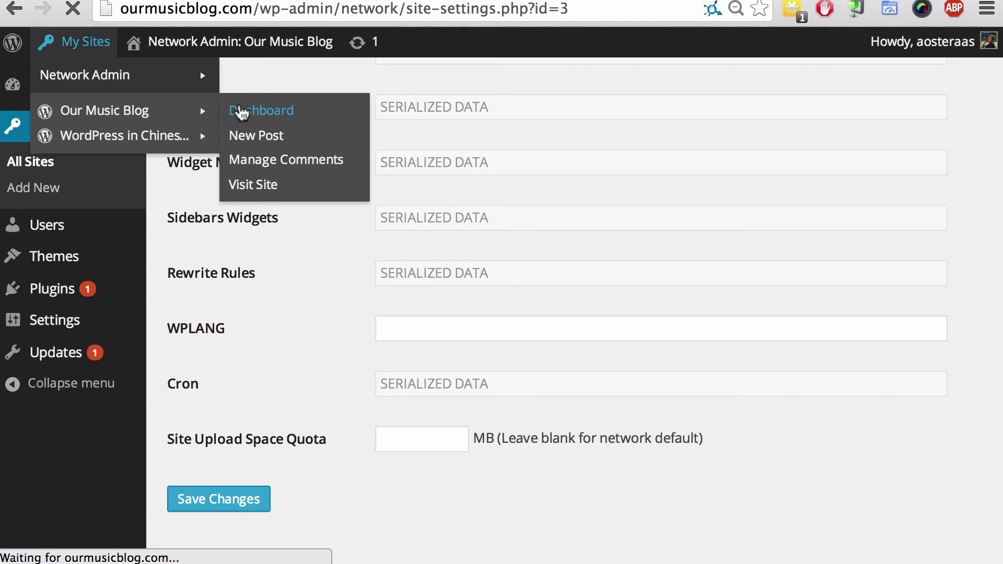